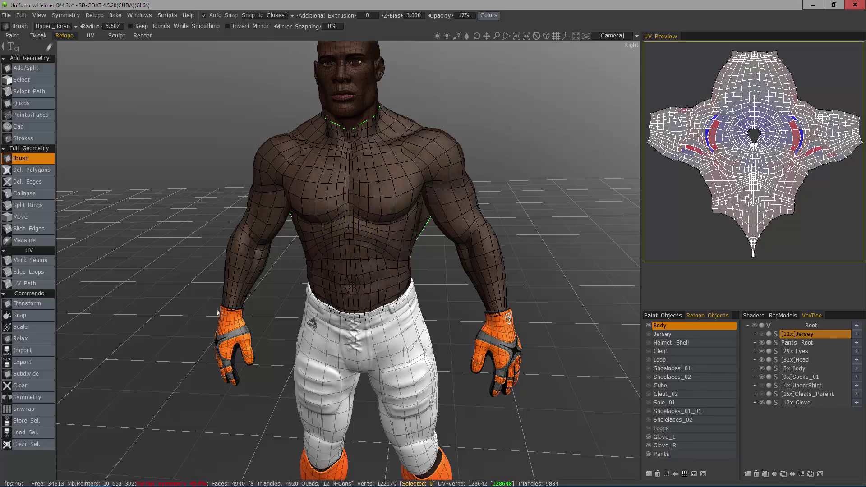
Adjust the retopo Brush radius over the chest to about 9.2.
scroll(385, 161, "up", 5)
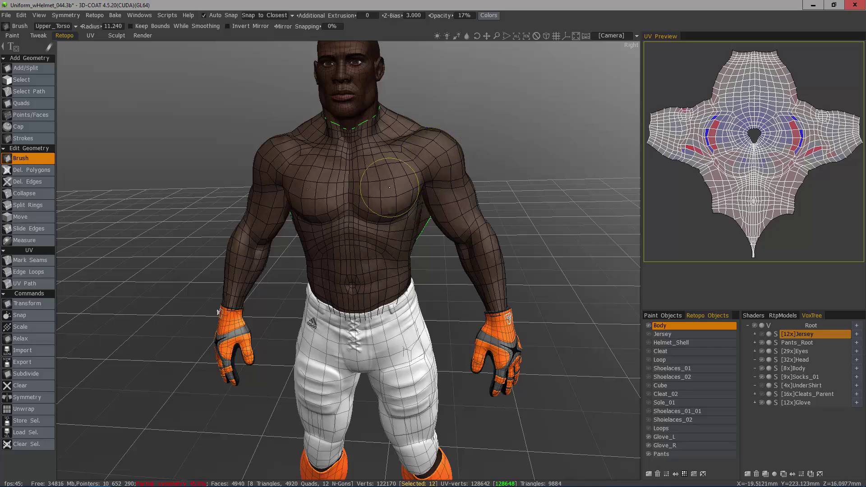
key("shift")
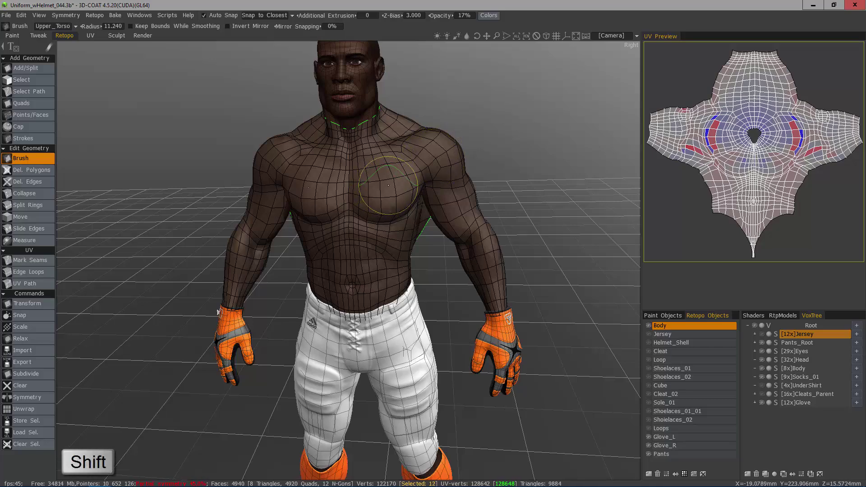
scroll(388, 185, "down", 2, "shift")
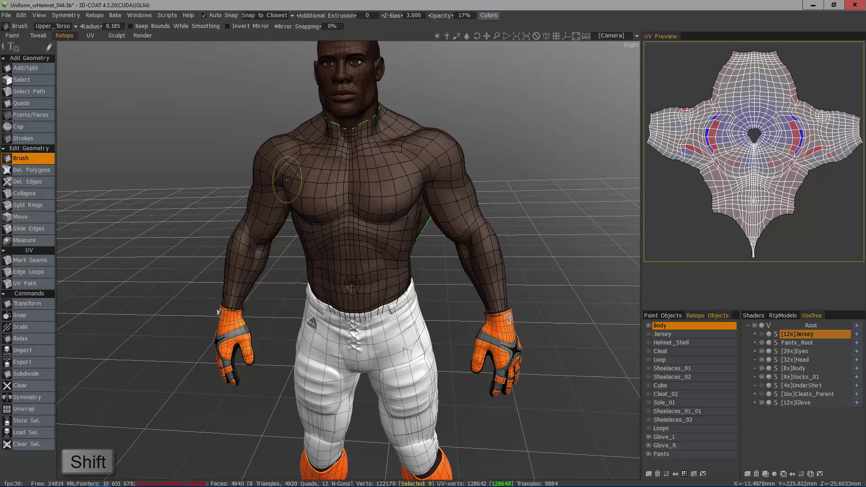
Turn off Auto Snap and enlarge the retopo Brush radius to about 13.7 over the shoulder.
left_click_drag(371, 144, 392, 116, "alt")
right_click_drag(392, 115, 429, 145, "alt")
mouse_move(429, 145)
left_mouse_down("alt")
mouse_move(401, 171)
mouse_move(438, 170)
left_mouse_up("alt")
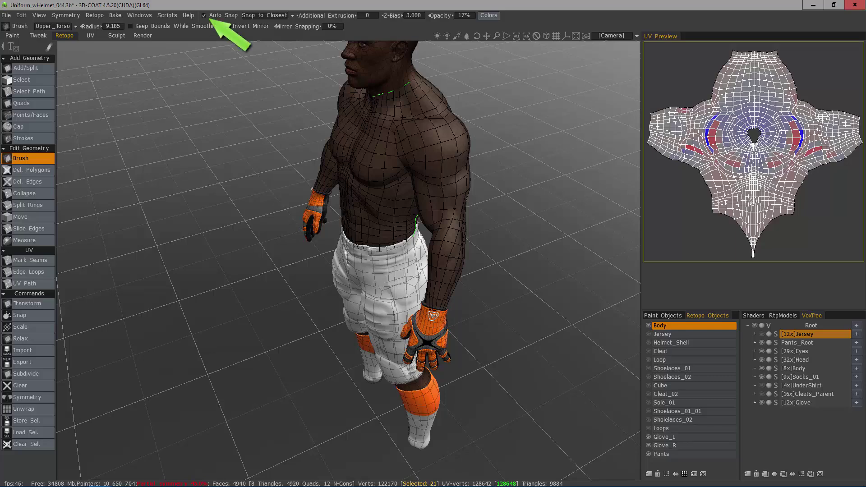
left_click(203, 15)
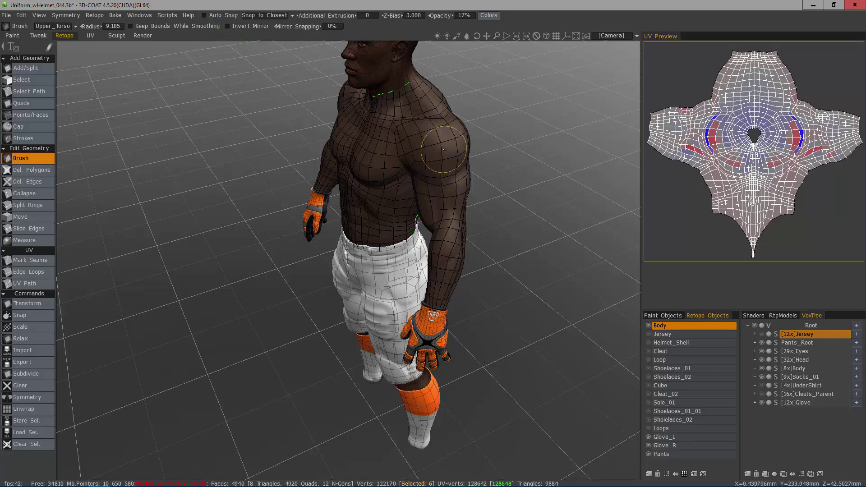
right_click_drag(444, 149, 457, 147)
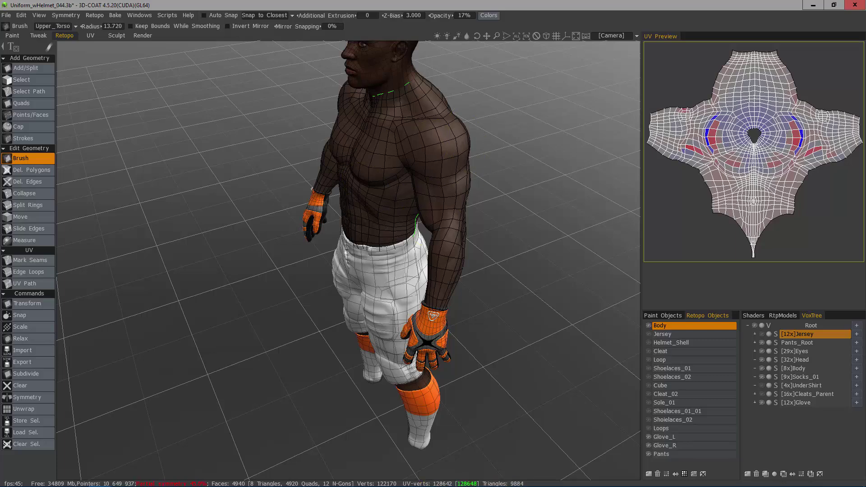
left_click_drag(360, 226, 408, 185, "alt")
scroll(323, 207, "up", 3)
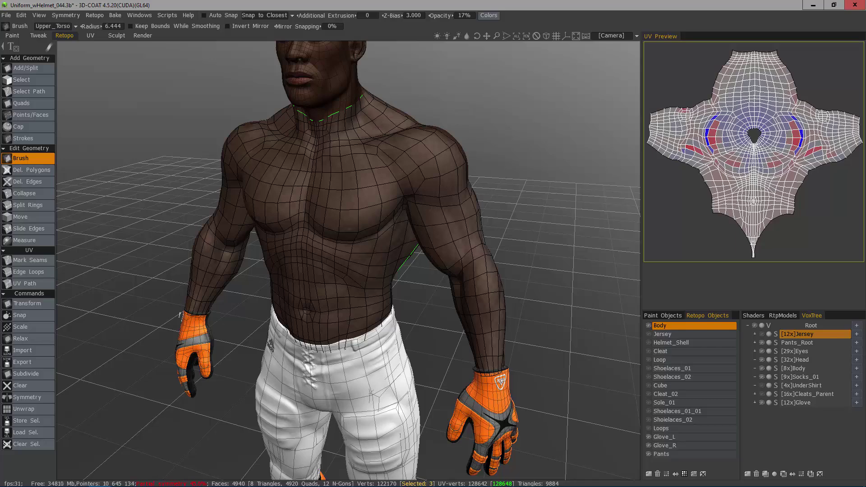
View the Move tool's options, including Conform Retopo Mesh, in the Sculpt room and return to the Retopo room.
left_click(116, 35)
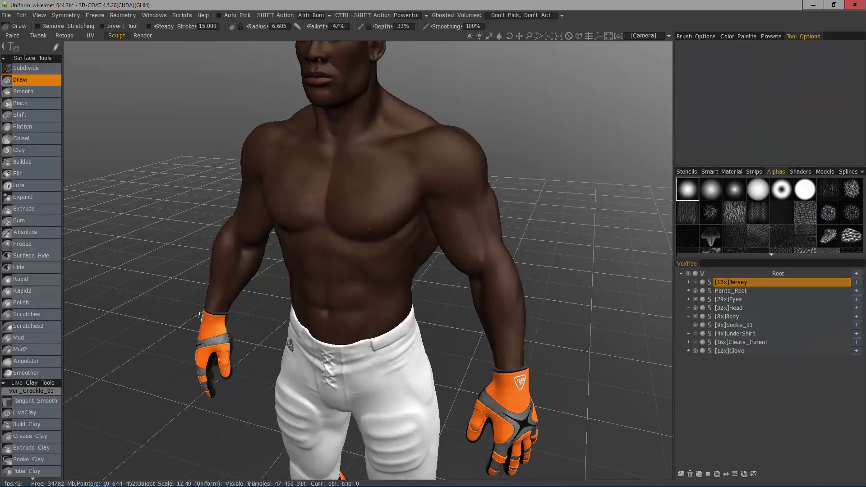
scroll(31, 266, "down", 10)
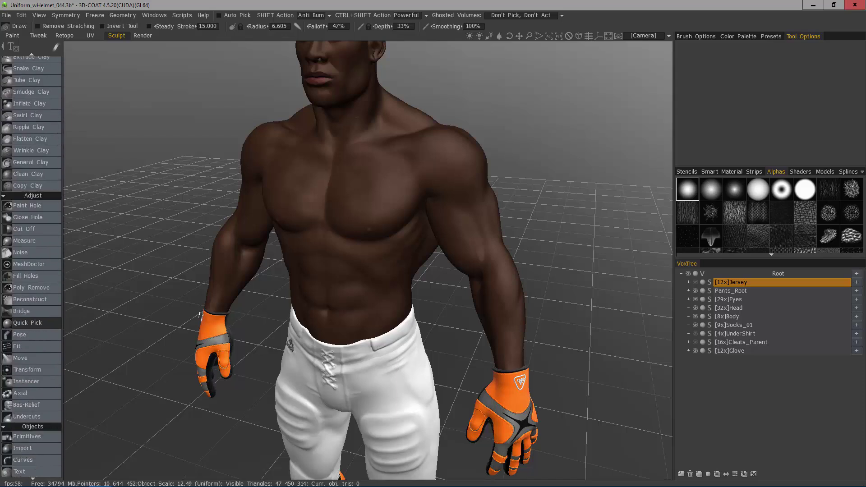
scroll(27, 324, "down", 3)
left_click(27, 324)
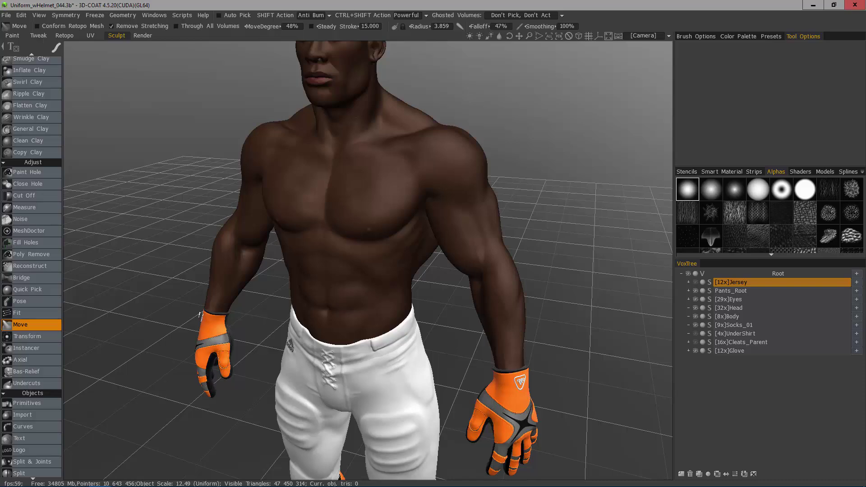
left_click(65, 36)
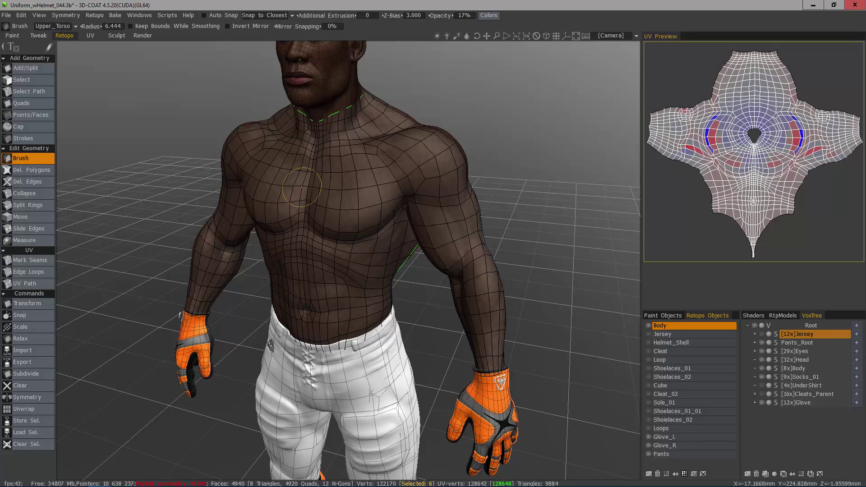
Hide the Glove_L and Glove_R retopo objects and the Glove sculpt volume.
left_click(648, 445)
left_click(648, 437)
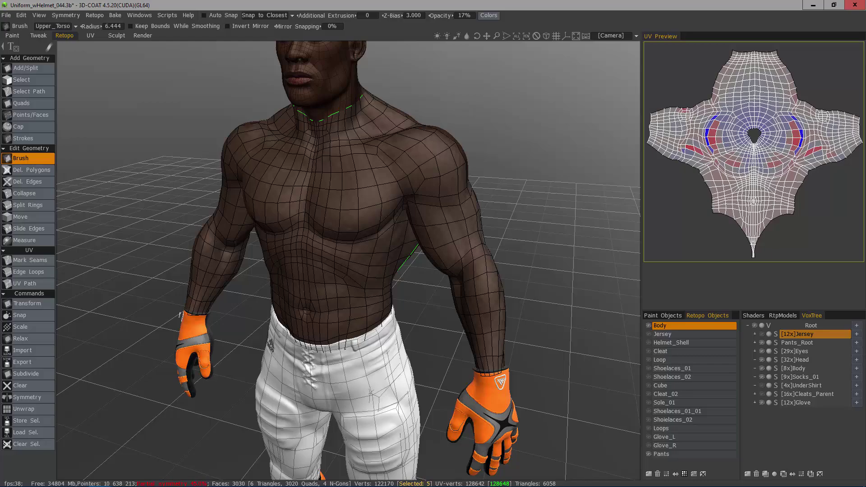
left_click(761, 402)
Enable Keep Bounds While Smoothing, reduce the Brush radius to about 3.3 and smooth the Body mesh near the wrist.
left_click_drag(518, 444, 446, 391)
middle_click_drag(482, 394, 486, 325, "alt")
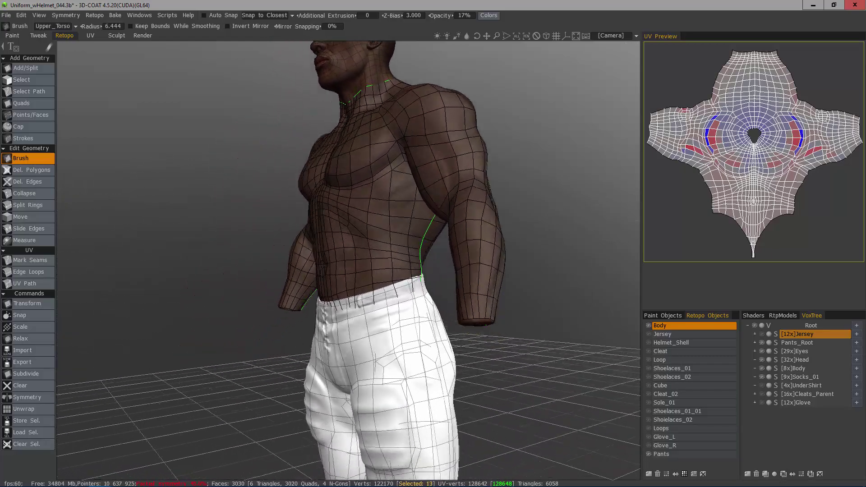
mouse_move(485, 325)
left_mouse_down("alt")
mouse_move(411, 222)
mouse_move(407, 326)
mouse_move(414, 310)
left_mouse_up("alt")
mouse_move(413, 310)
right_mouse_down("alt")
mouse_move(433, 336)
mouse_move(404, 333)
right_mouse_up("alt")
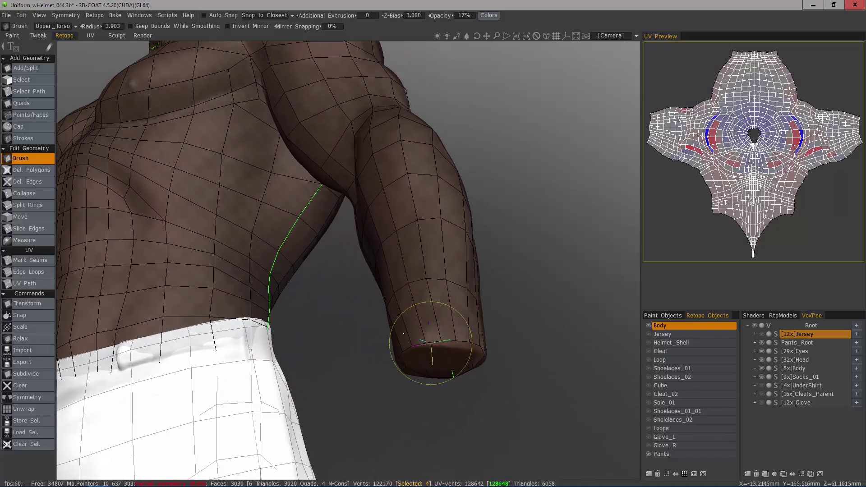
mouse_move(427, 316)
left_mouse_down("alt")
mouse_move(472, 331)
mouse_move(412, 309)
mouse_move(406, 315)
mouse_move(449, 445)
mouse_move(419, 315)
mouse_move(469, 330)
left_mouse_up("alt")
key("[")
left_click(134, 28)
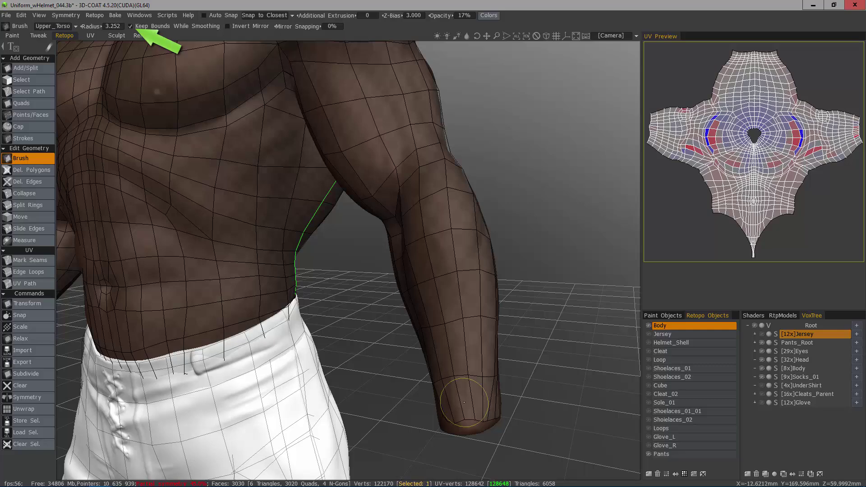
key("shift")
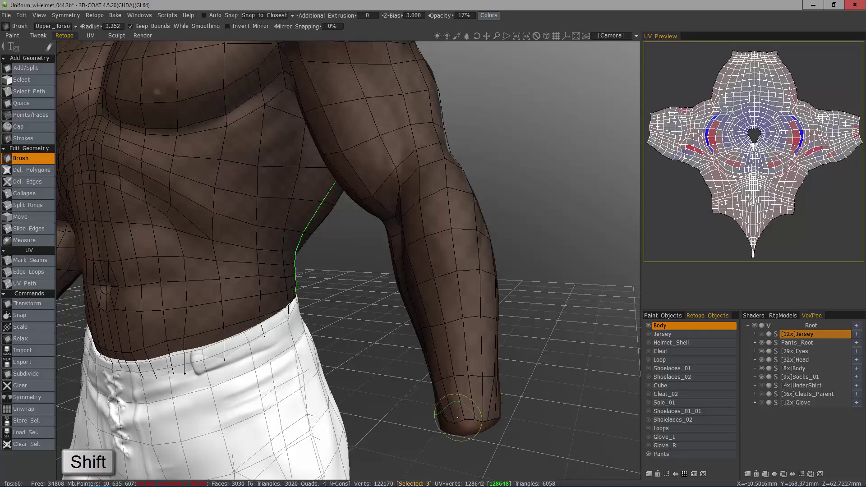
left_click_drag(473, 378, 470, 367, "shift")
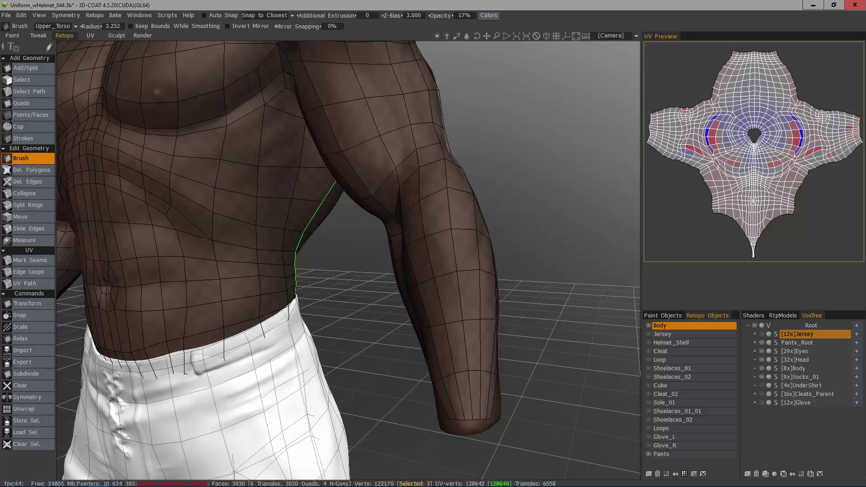
Check the open wrist end of the forearm mesh from several angles and turn Auto Snap back on.
mouse_move(464, 399)
left_mouse_down("alt")
mouse_move(428, 396)
mouse_move(559, 361)
mouse_move(419, 390)
mouse_move(541, 374)
mouse_move(379, 406)
mouse_move(363, 420)
mouse_move(343, 284)
mouse_move(352, 305)
left_mouse_up("alt")
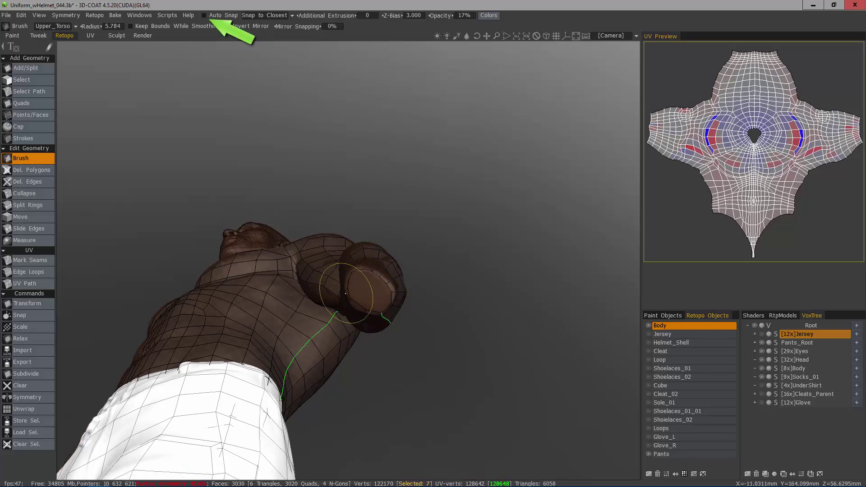
left_click_drag(377, 309, 275, 329)
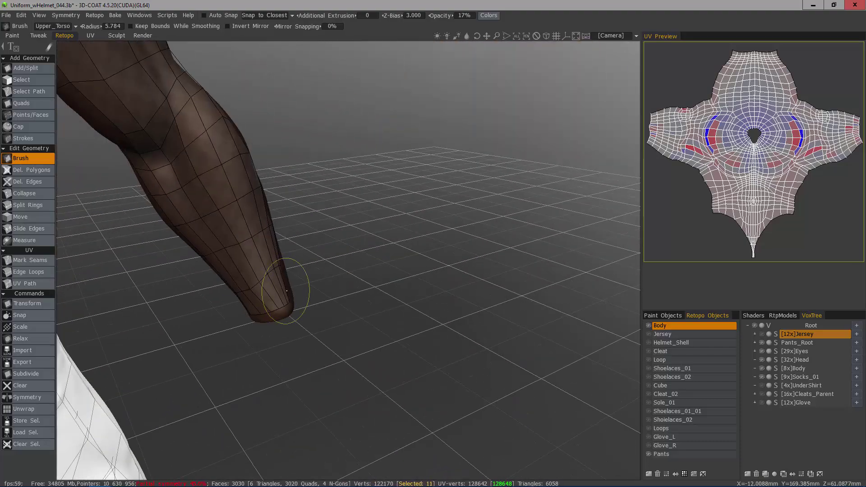
left_click_drag(290, 285, 451, 289)
scroll(348, 260, "down", 3)
scroll(347, 261, "up", 3)
middle_click_drag(347, 190, 315, 387)
right_click_drag(433, 273, 456, 273, "alt")
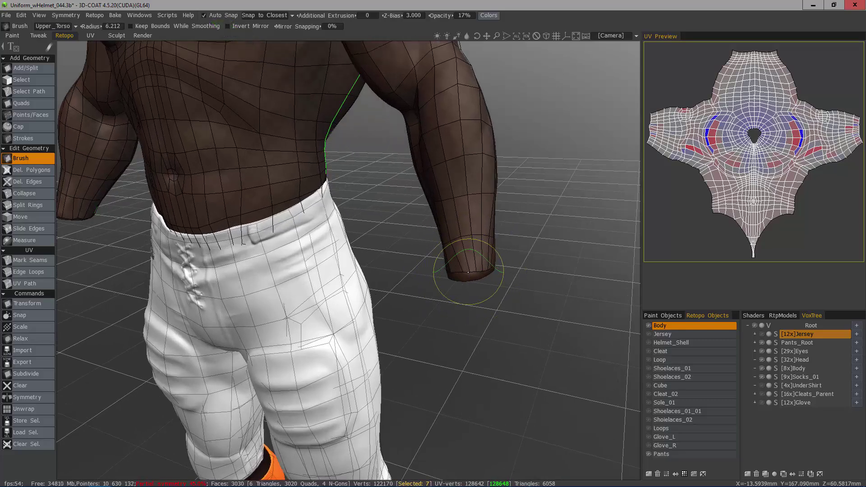
Smooth the retopo mesh around the wrist and along the forearm with Auto Snap on.
left_click_drag(467, 268, 275, 286, "alt")
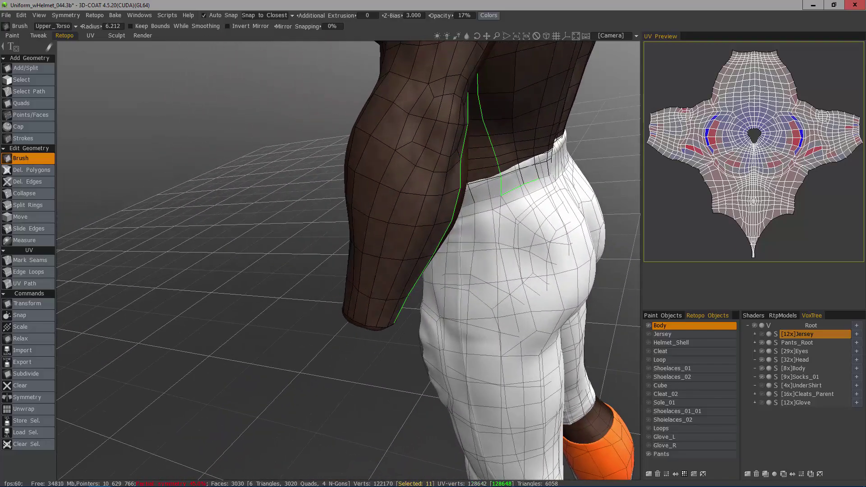
mouse_move(358, 323)
left_mouse_down()
mouse_move(482, 272)
mouse_move(499, 379)
mouse_move(487, 358)
left_mouse_up()
mouse_move(498, 413)
left_mouse_down("shift")
mouse_move(508, 409)
mouse_move(490, 401)
mouse_move(483, 411)
mouse_move(461, 377)
mouse_move(468, 366)
left_mouse_up("shift")
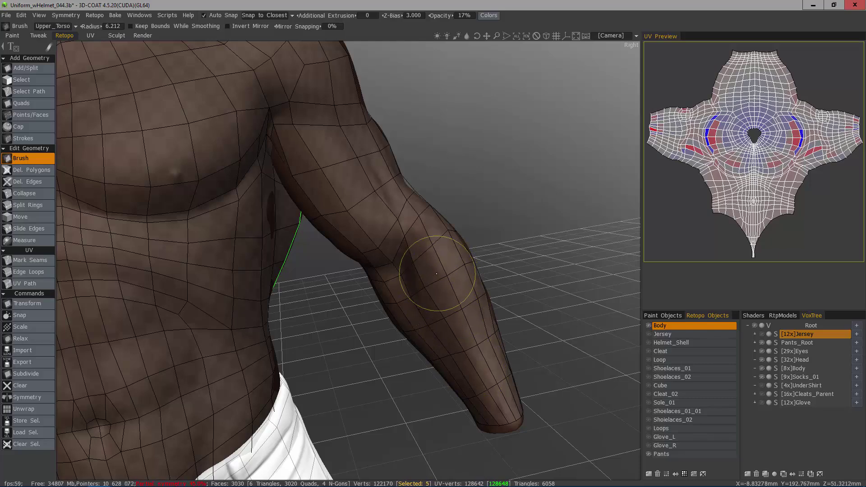
left_click_drag(443, 277, 457, 285, "shift")
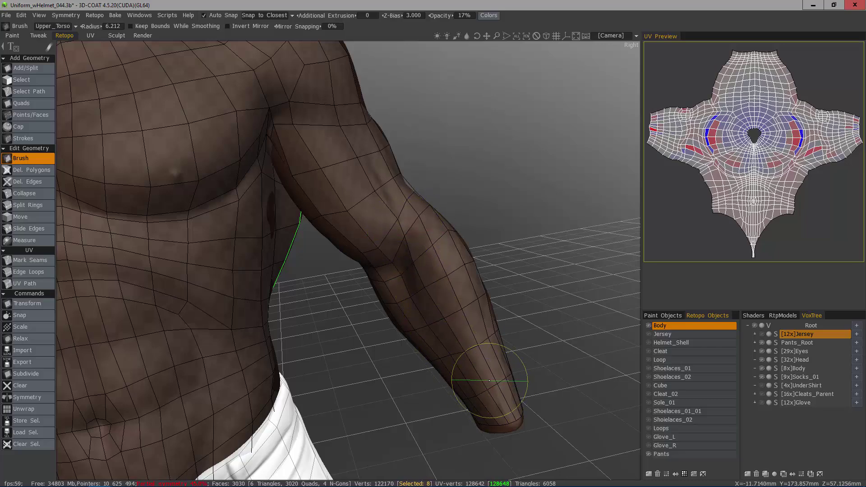
Check the smoothed arm mesh and show the Glove sculpt volume again.
scroll(459, 340, "down", 3)
middle_click_drag(458, 340, 608, 343, "alt")
left_click_drag(608, 343, 461, 352, "alt")
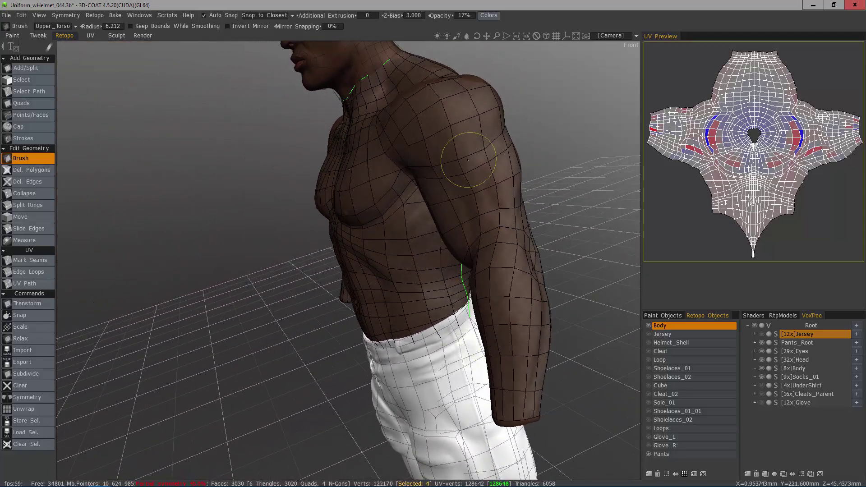
mouse_move(452, 208)
left_mouse_down()
mouse_move(441, 195)
mouse_move(404, 190)
left_mouse_up()
mouse_move(509, 360)
left_mouse_down("alt")
mouse_move(428, 370)
mouse_move(532, 347)
left_mouse_up("alt")
left_click(761, 402)
right_click_drag(564, 343, 487, 307, "alt")
left_click_drag(487, 307, 572, 306, "alt")
right_click_drag(573, 307, 600, 320, "alt")
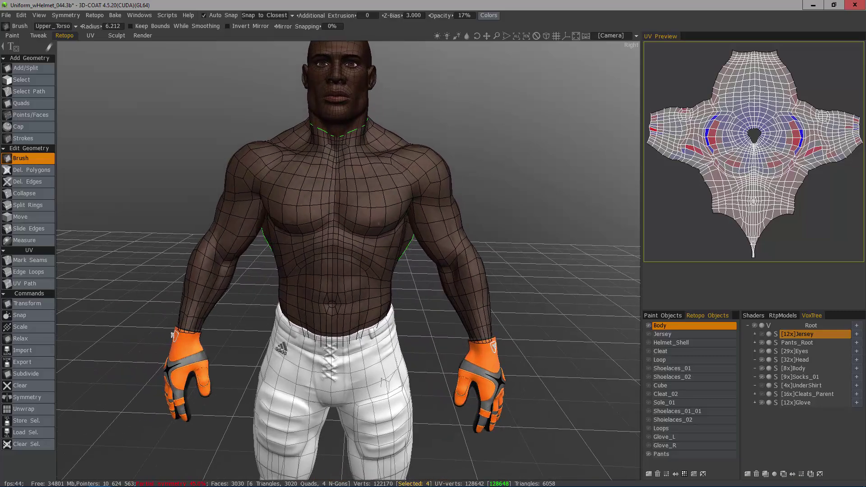